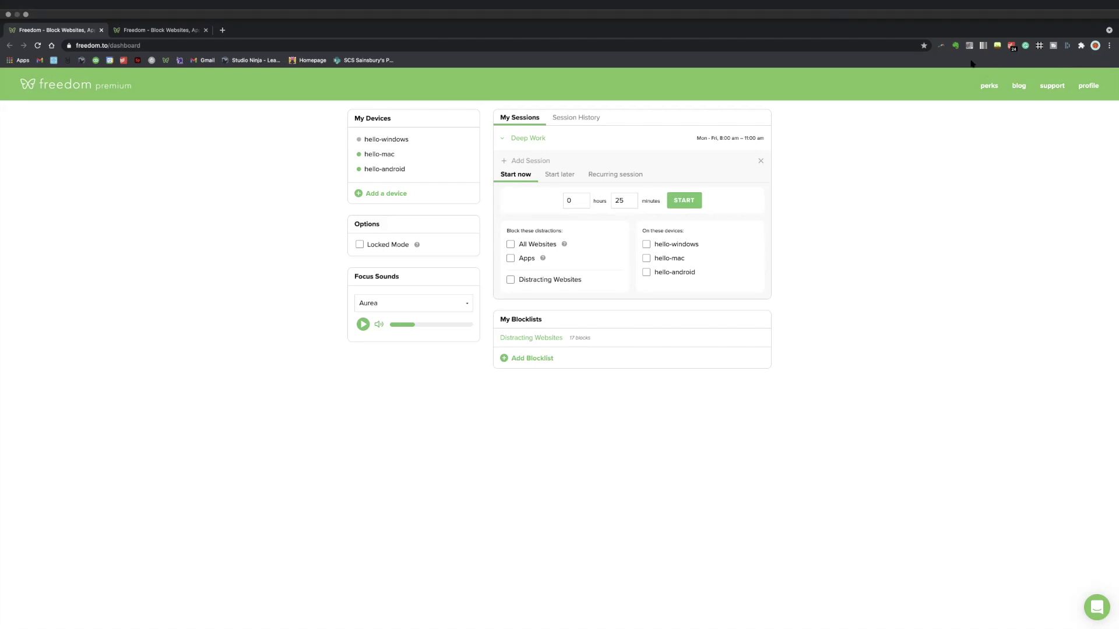
Open a third freedom.to/dashboard tab, return to the first, and expand the Deep Work session.
left_click(1052, 86)
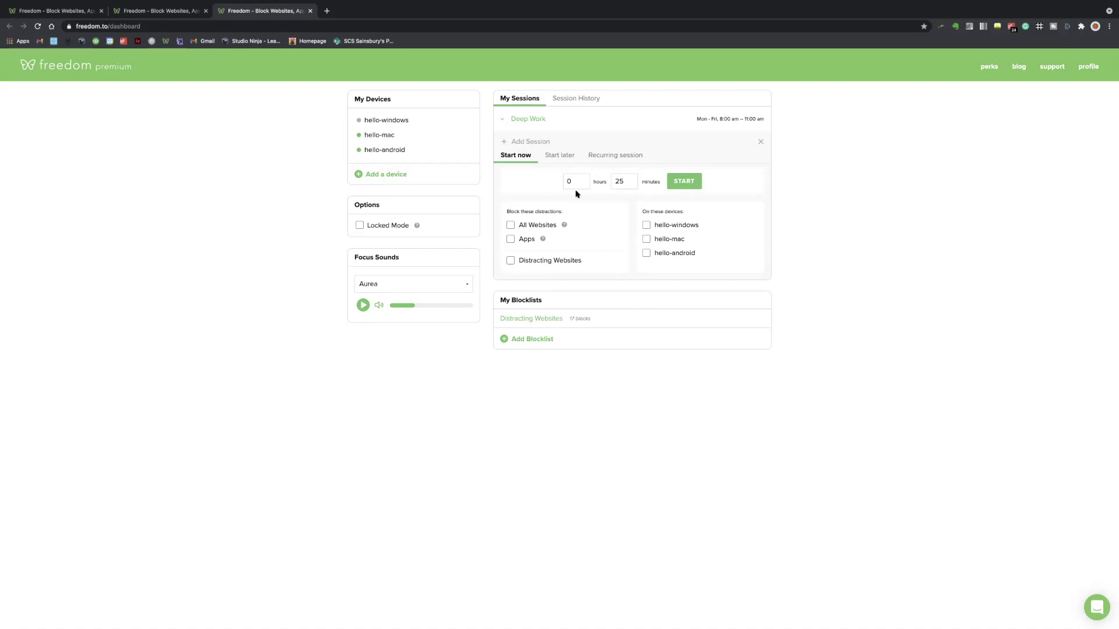
key("ctrl+Tab")
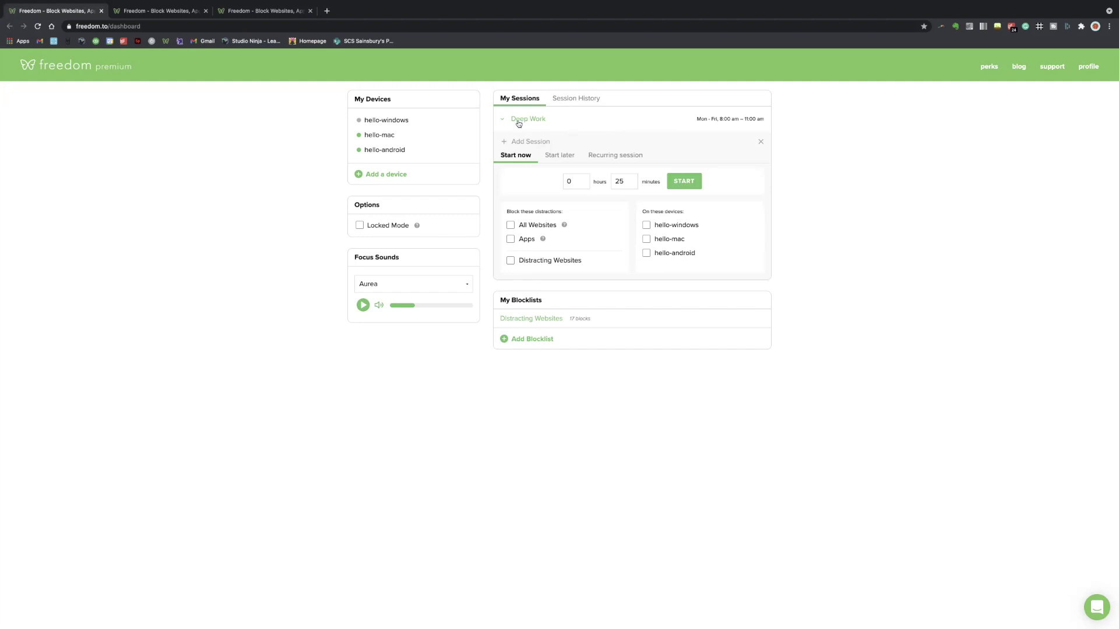
left_click(519, 123)
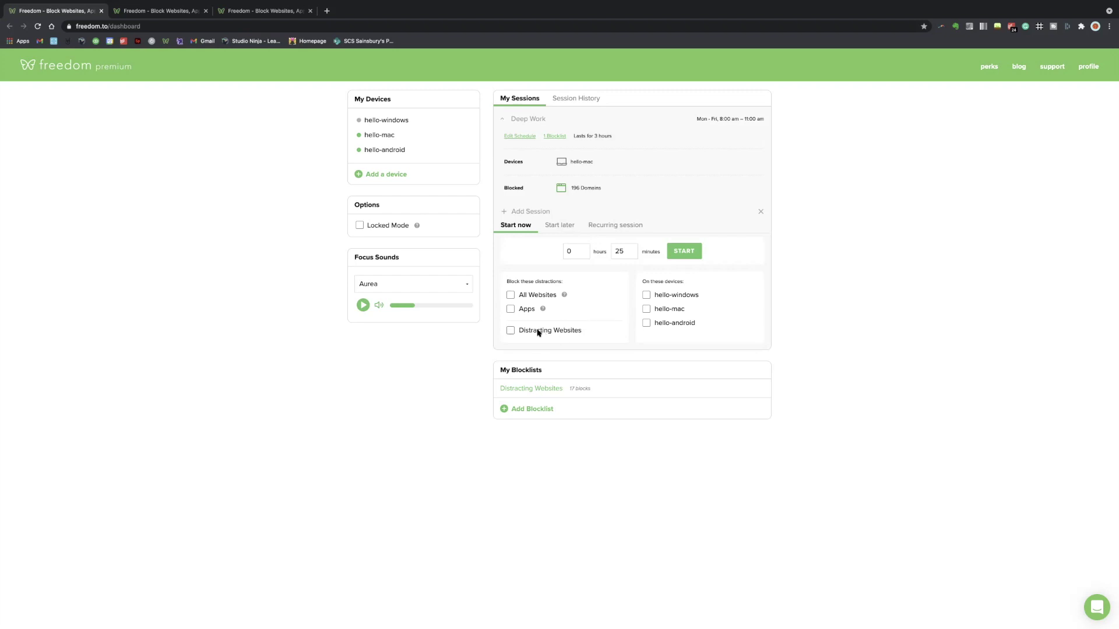
Show the Distracting Websites blocklist's categories and sites, then bring up the Focus Sounds list.
mouse_move(549, 330)
left_click(535, 389)
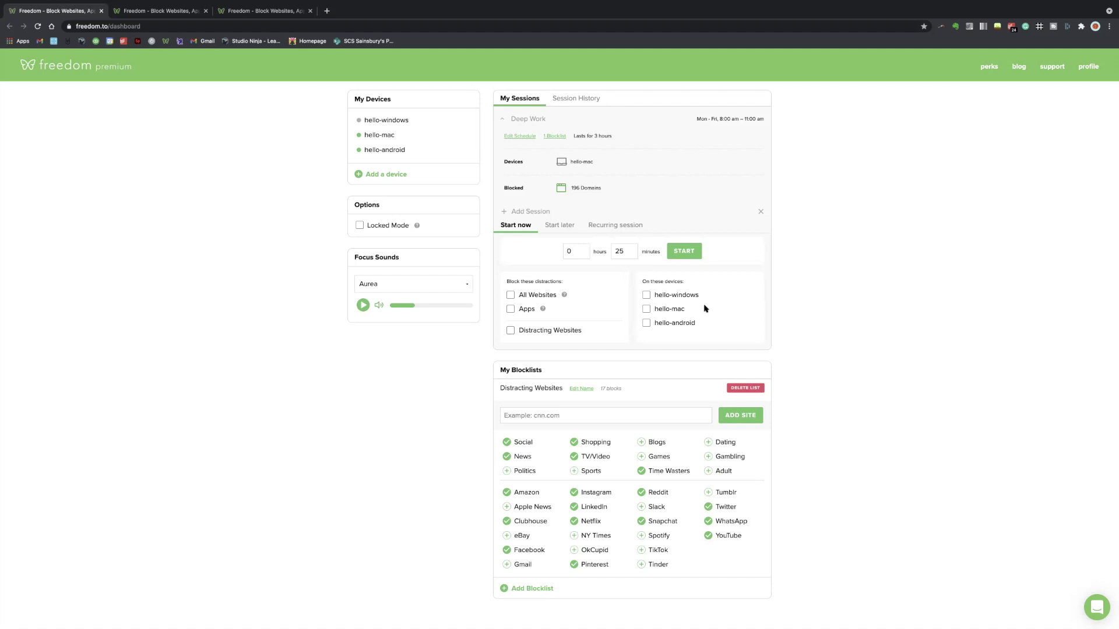
left_click(411, 280)
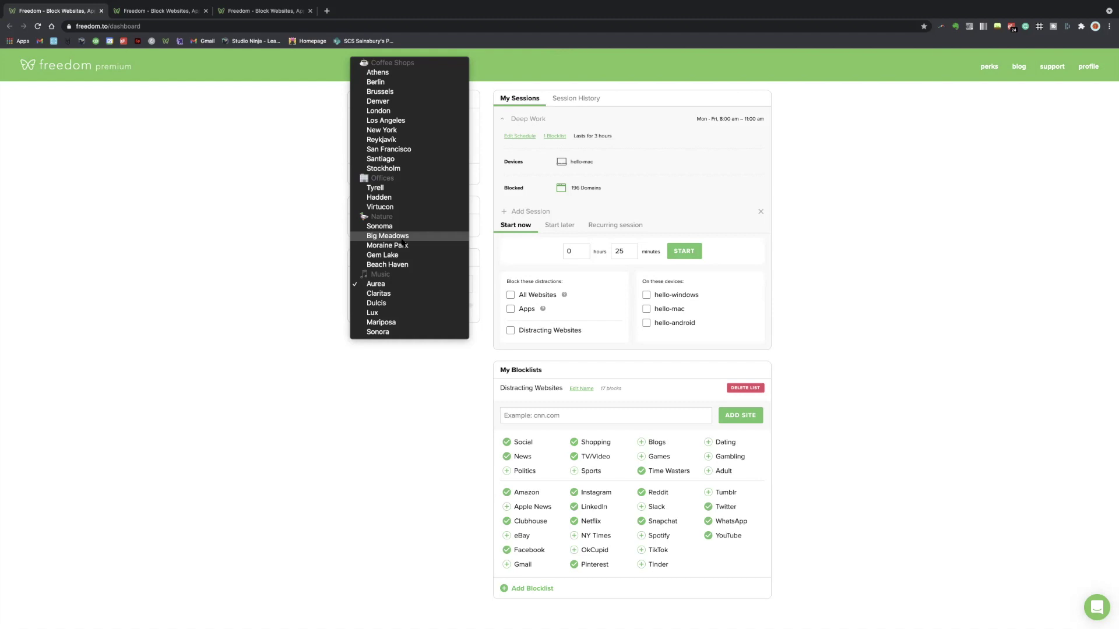
Select London as the focus sound, then play and pause a short preview.
left_click(391, 111)
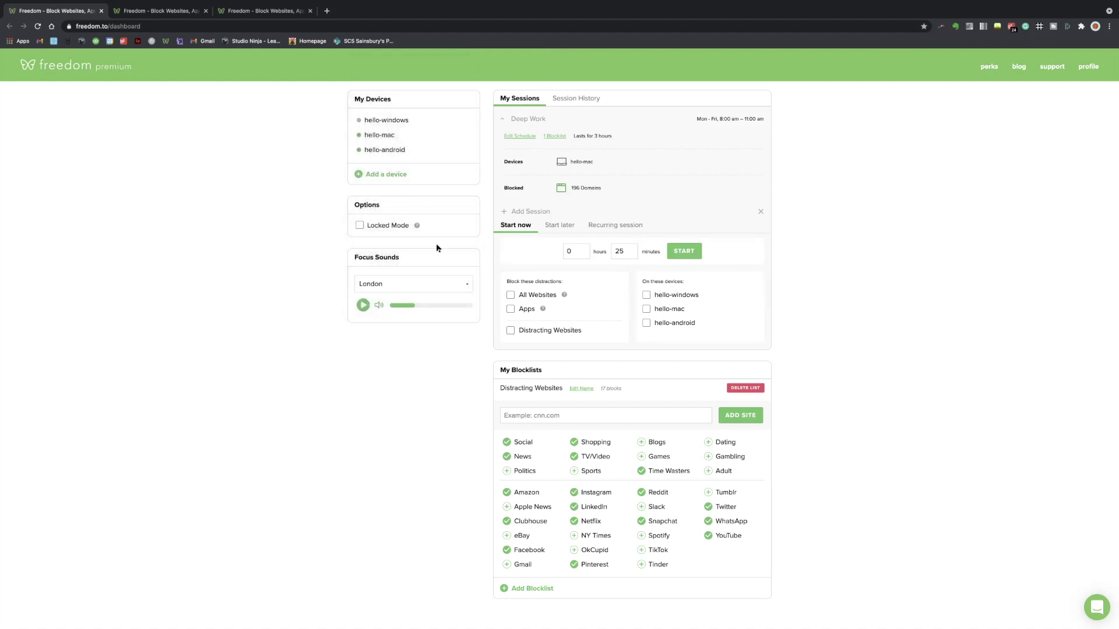
left_click(423, 306)
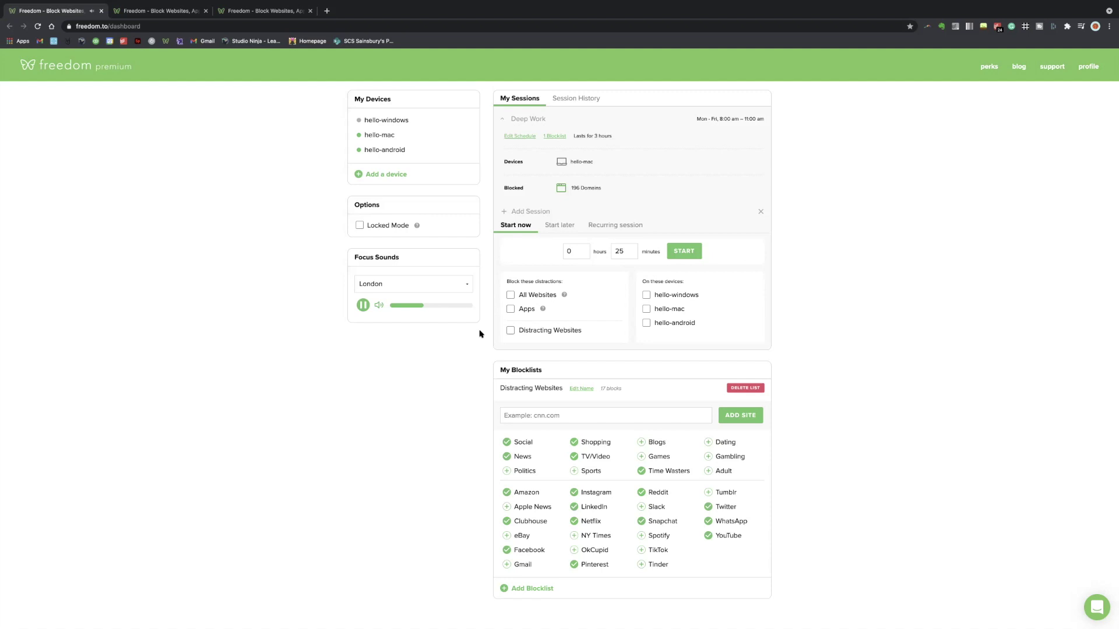
left_click(362, 305)
Start a 25-minute Distracting Websites session on hello-windows and hello-mac, then test blocking in a new tab.
left_click(646, 295)
left_click(512, 331)
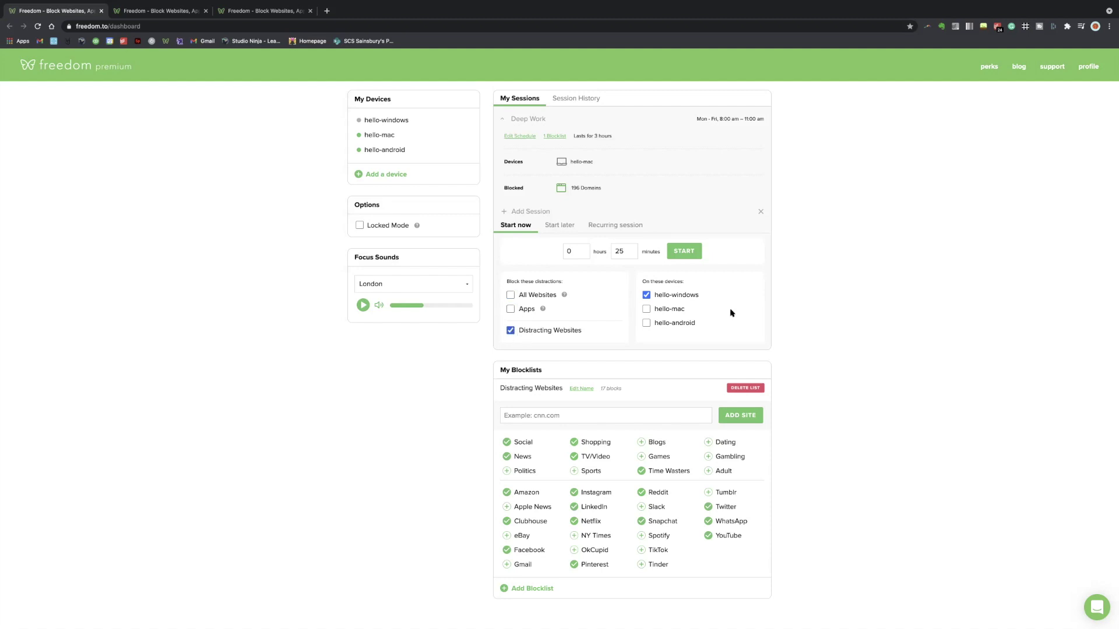
left_click(646, 308)
left_click(685, 254)
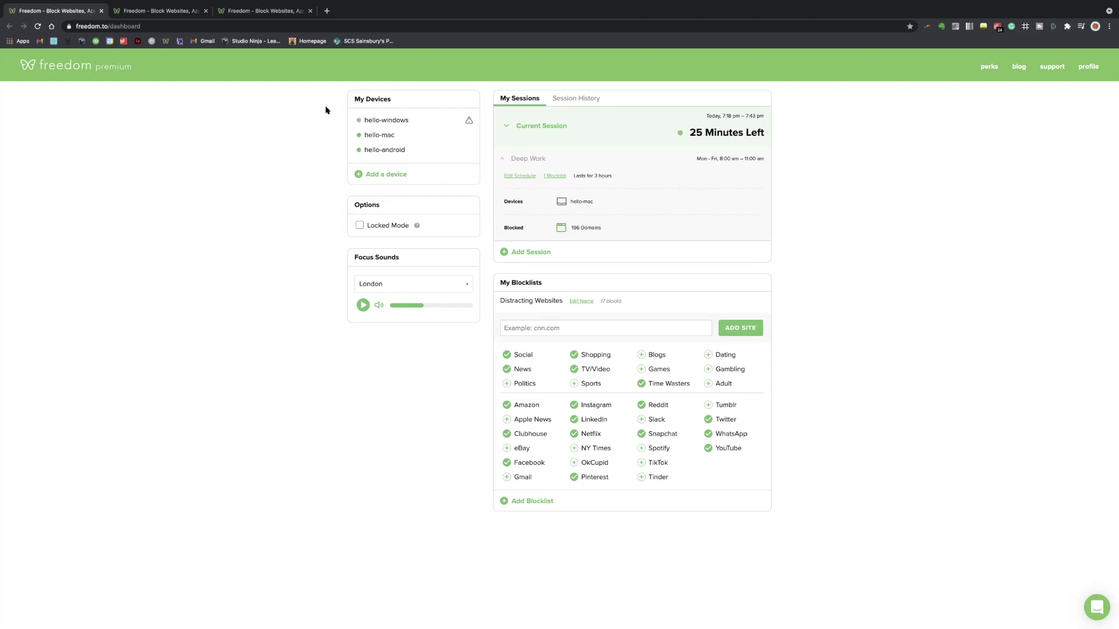
left_click(326, 11)
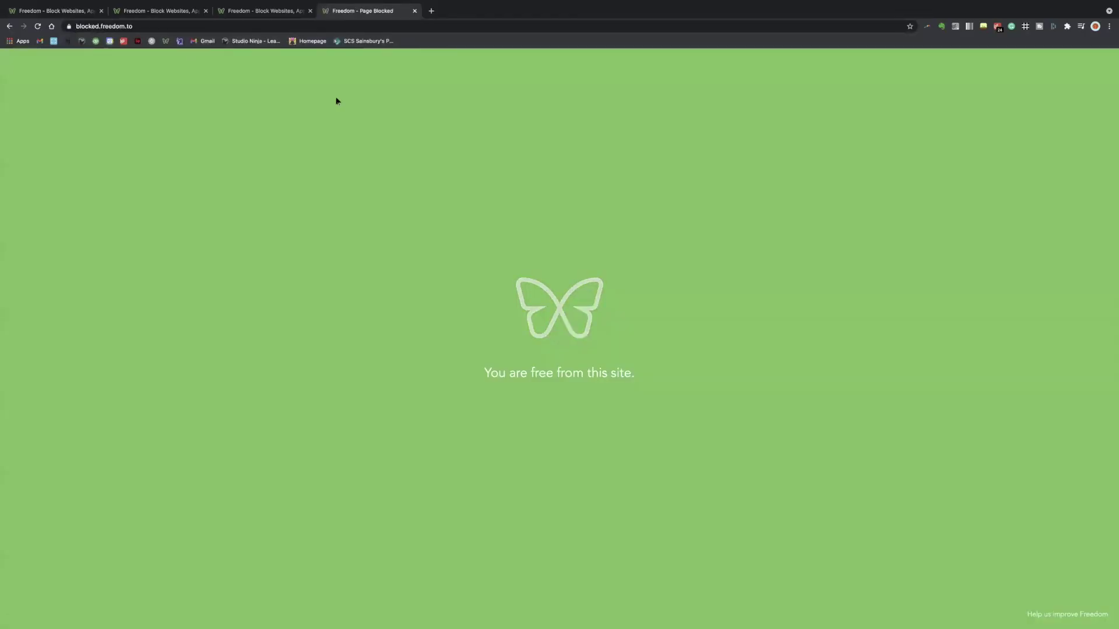
Switch back to the third freedom.to dashboard tab.
left_click(268, 15)
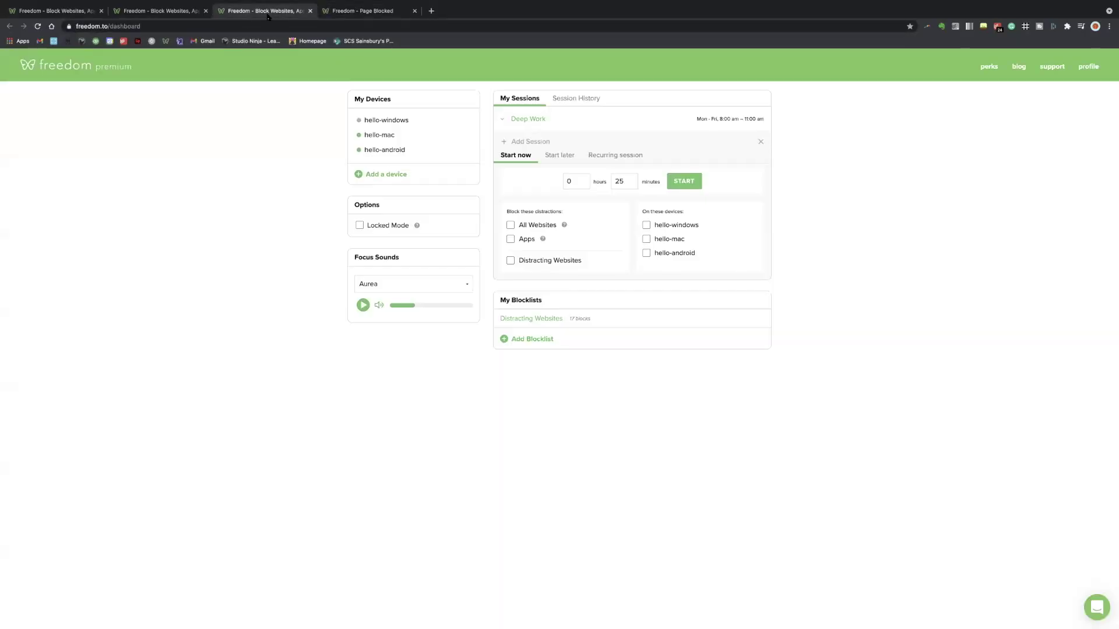